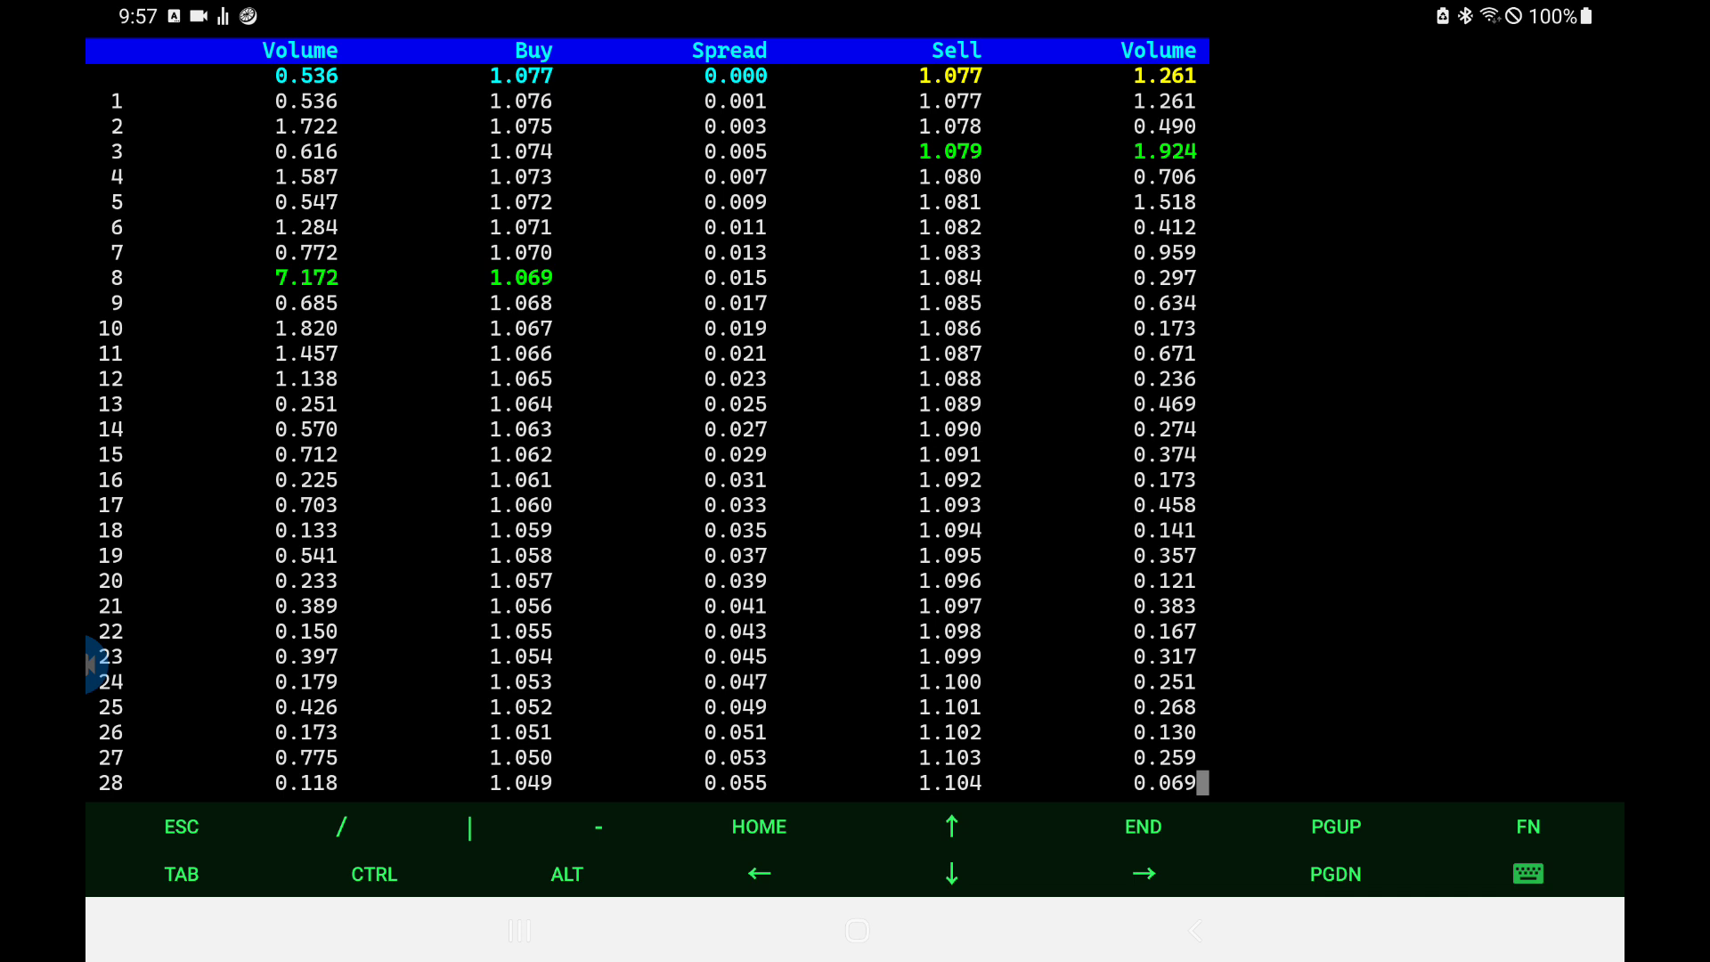
pyautogui.press('Tab')
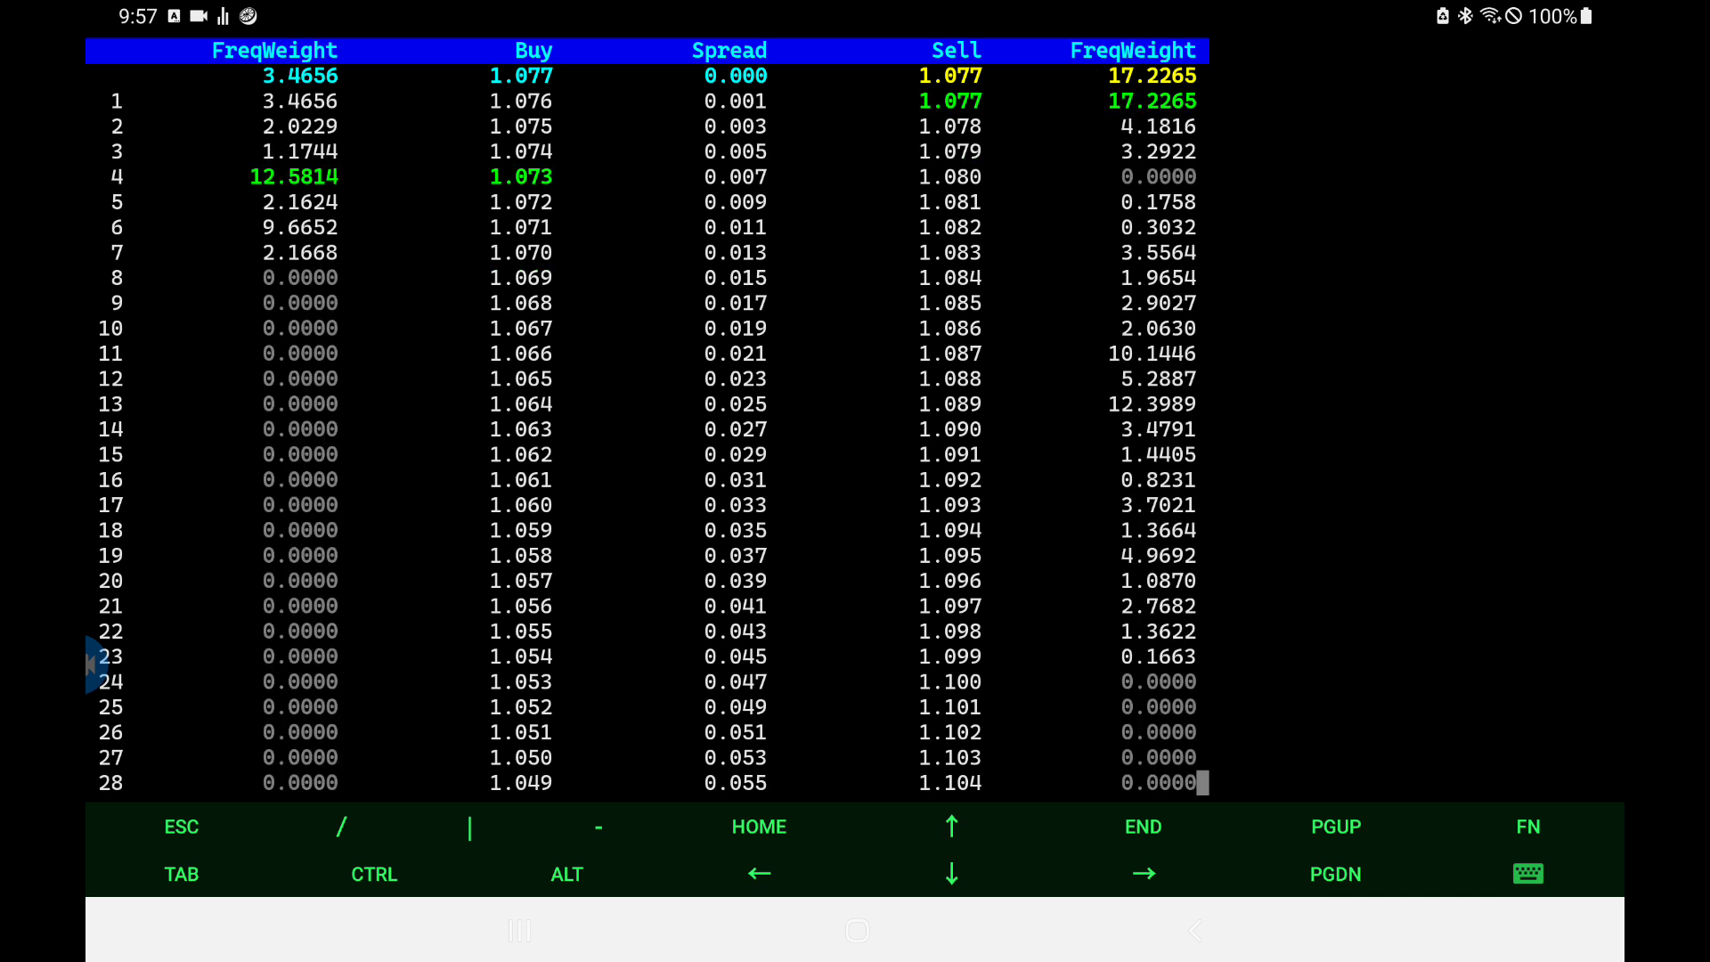